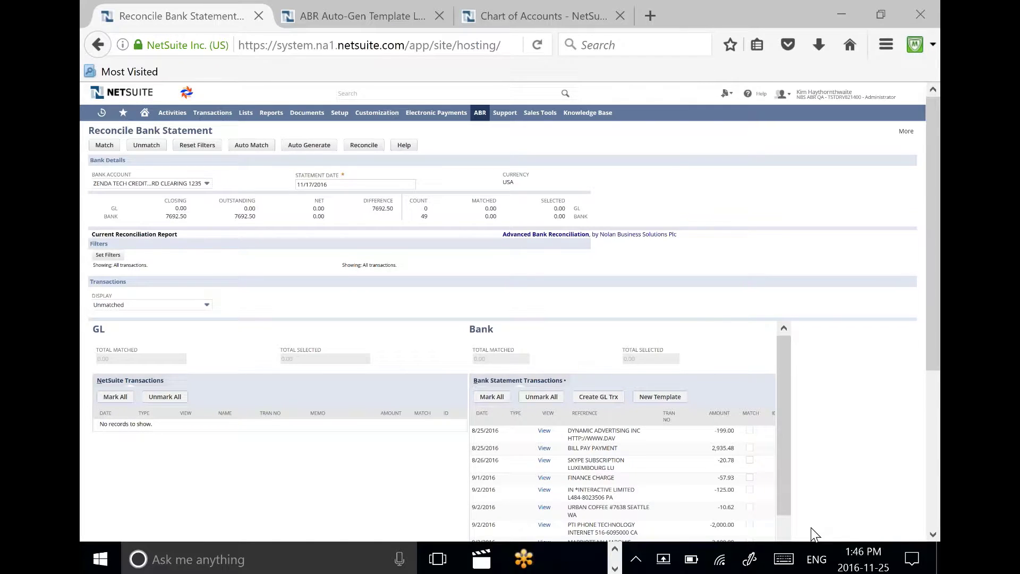
Bring up the Zen Tech Credit Card workbook with its dated statement lines and merchant descriptions
scroll(786, 530, down, 5)
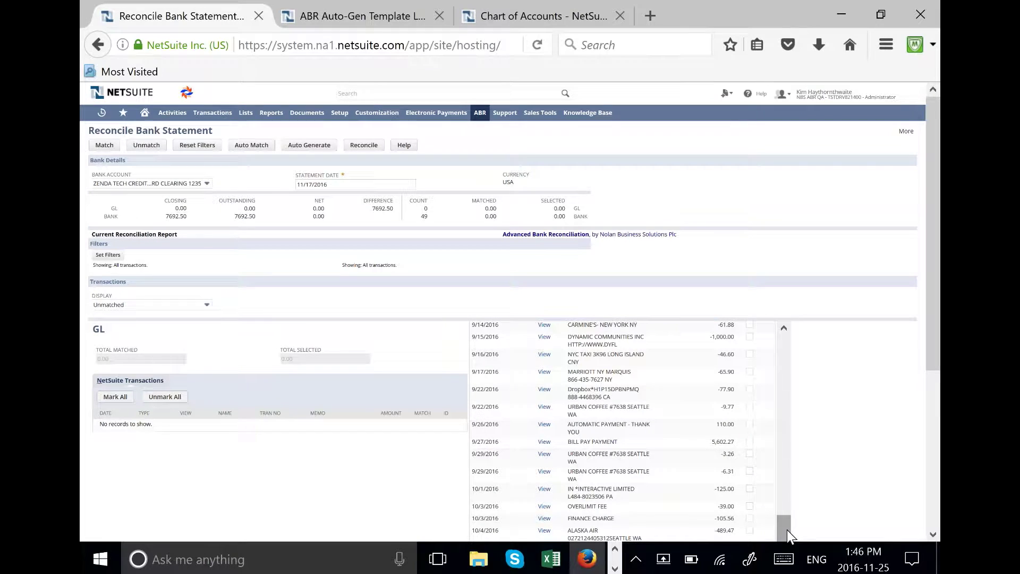
scroll(788, 362, up, 5)
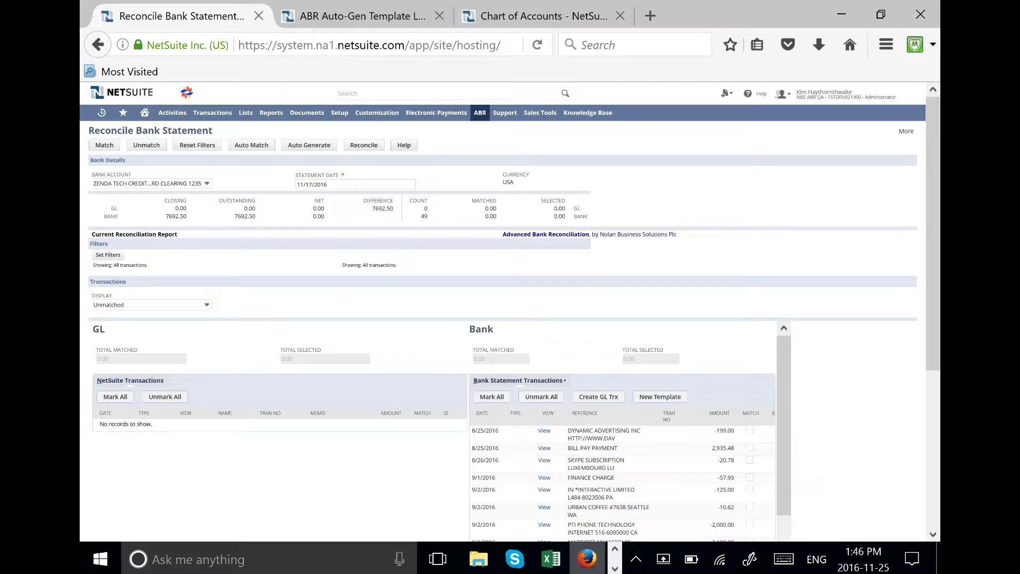
click(553, 559)
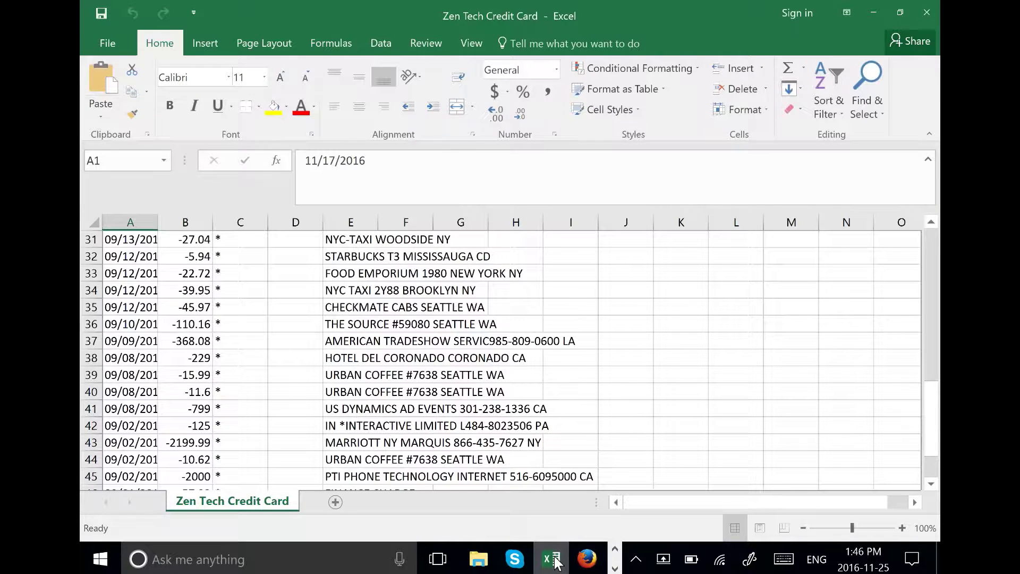
Return to the Reconcile Bank Statement page showing 49 unmatched lines and a 7692.50 difference
click(587, 559)
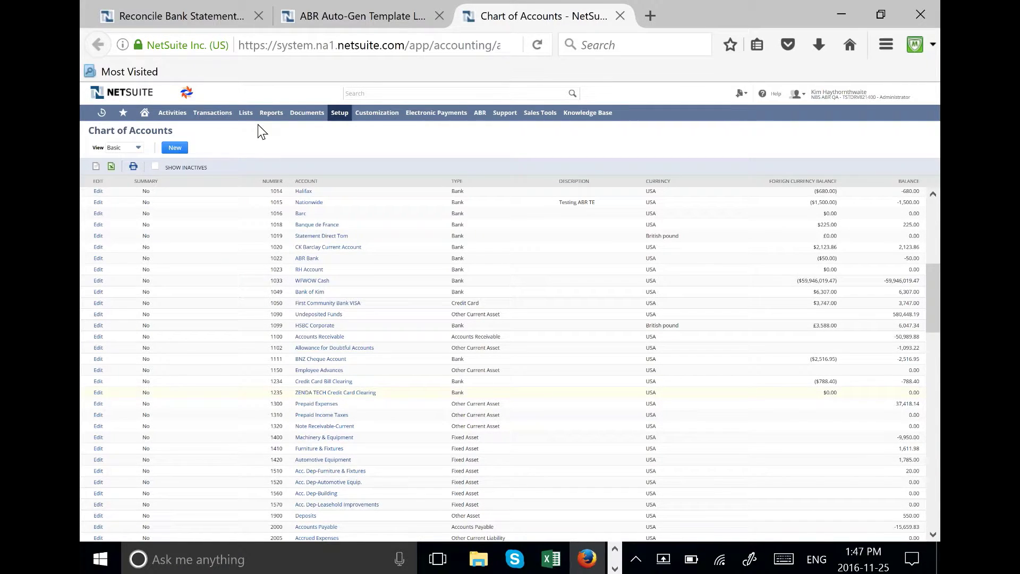
click(177, 19)
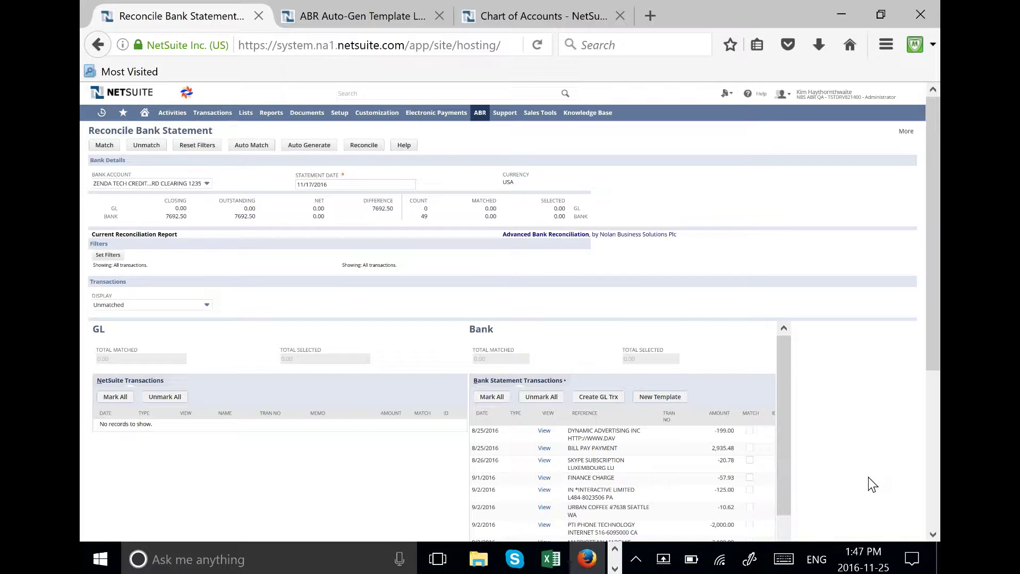
Review the URBAN COFFEE template's rules, then go back to the 19-template ABR Auto-Gen list
click(359, 22)
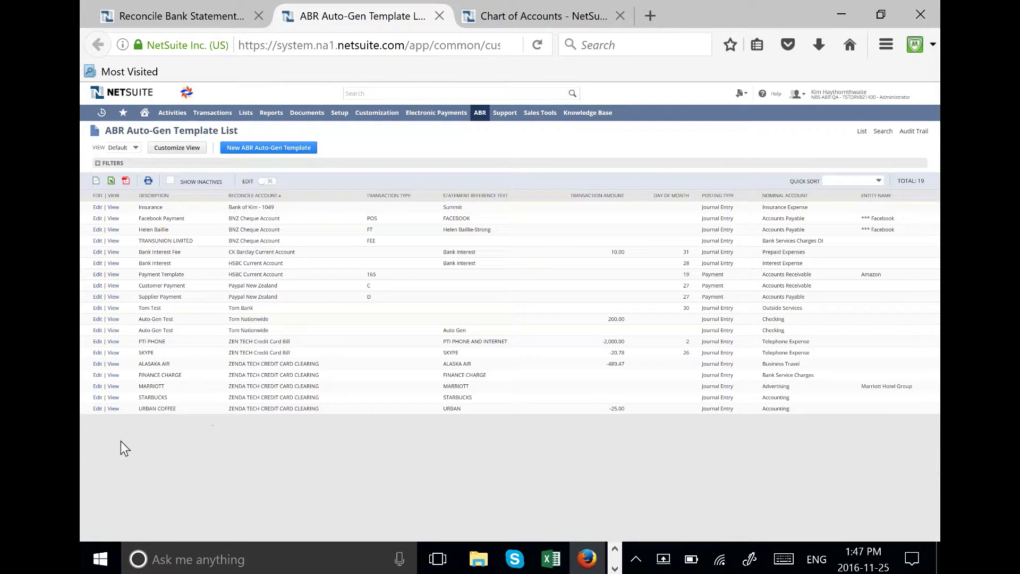
click(114, 409)
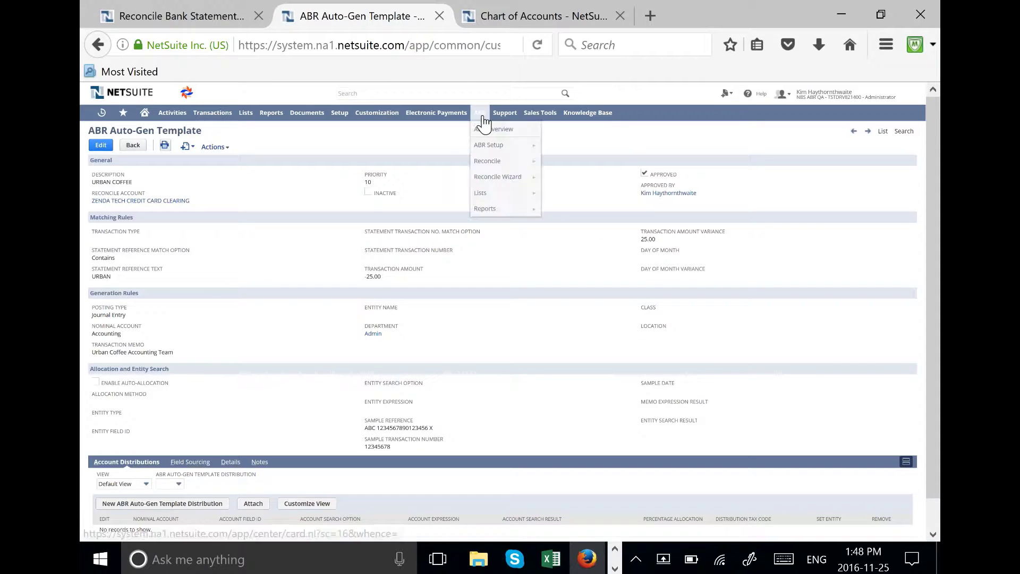
click(97, 45)
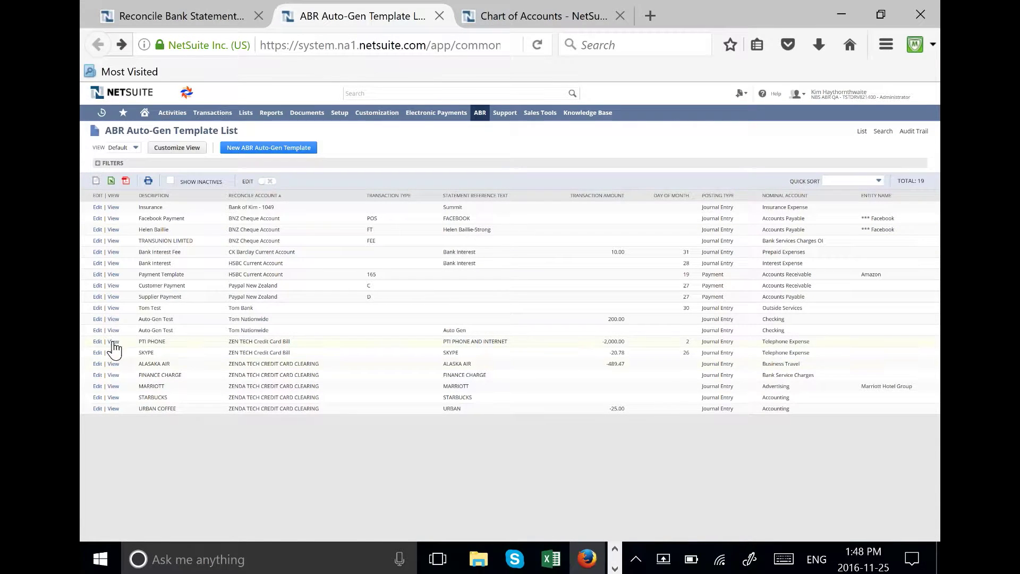
Check the PTI PHONE template's 60/40 split between Online Fees and Telephone Expense
click(114, 342)
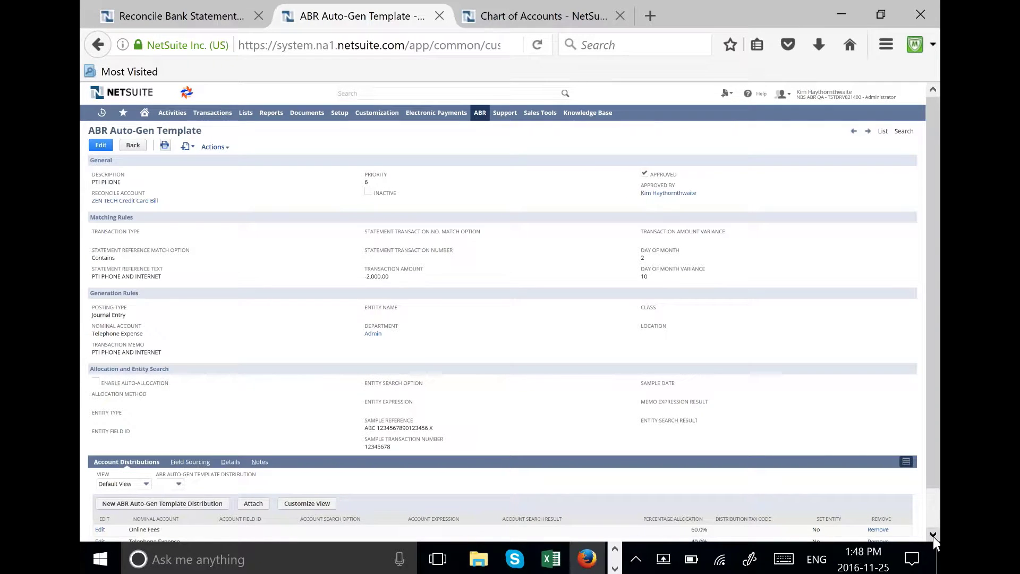
click(933, 535)
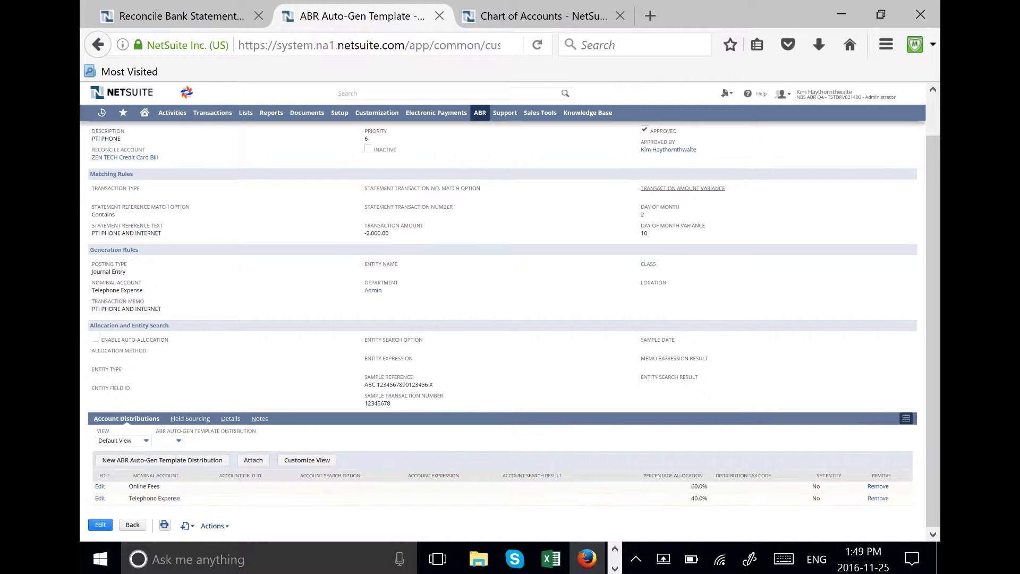
click(934, 89)
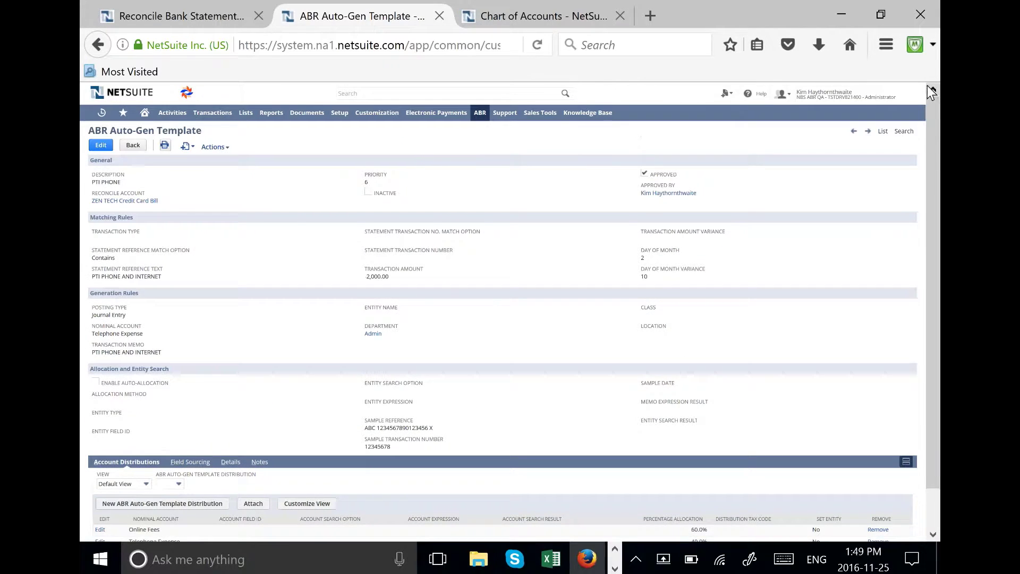
View the MARRIOTT template, then return to the bank reconciliation page
click(94, 45)
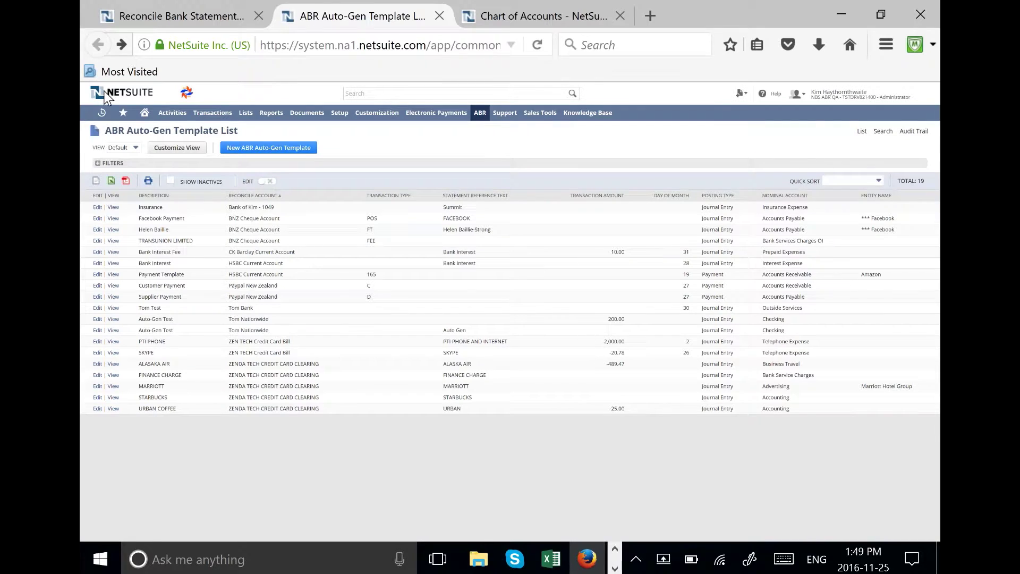
click(113, 387)
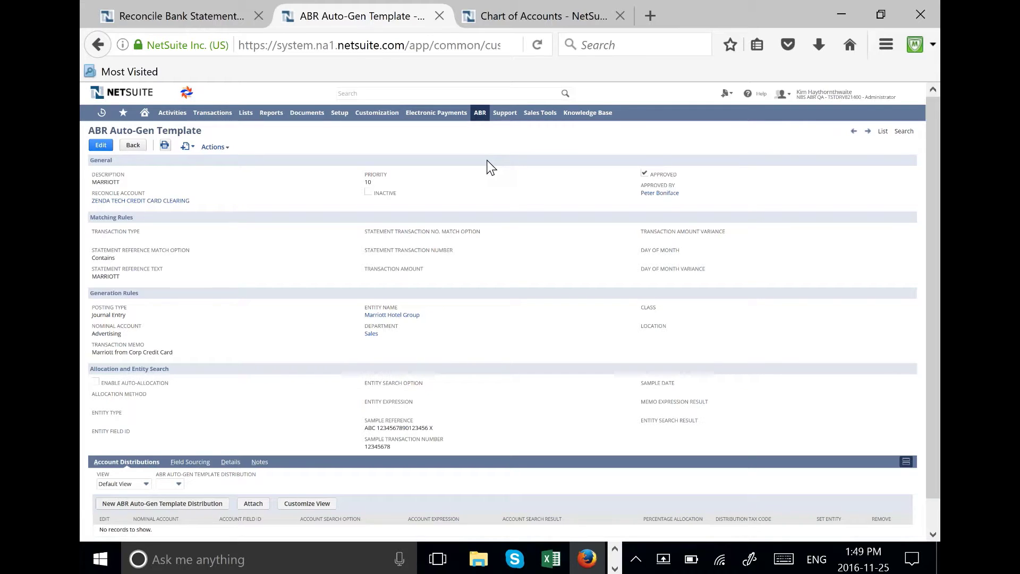
click(134, 16)
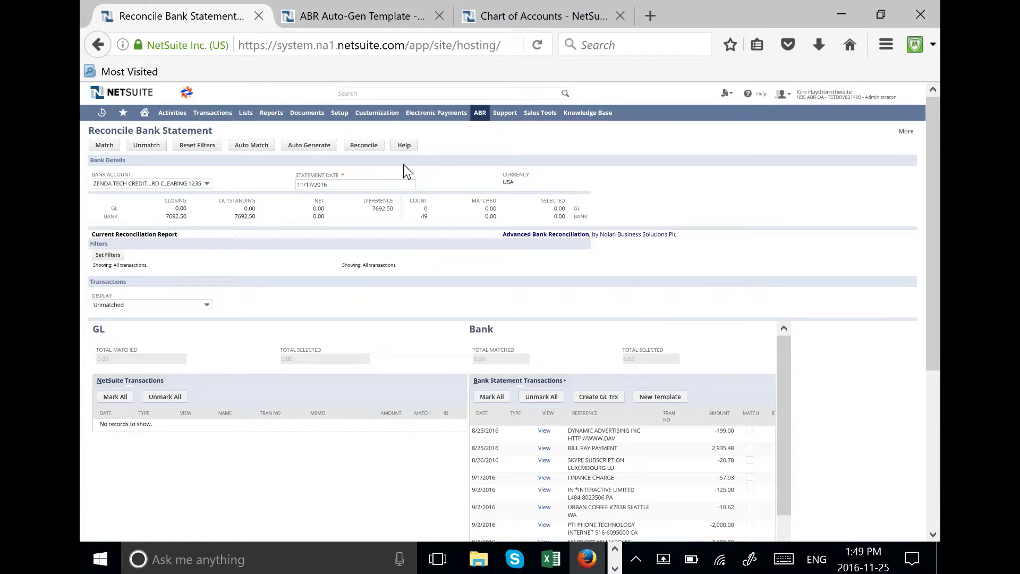
Auto-generate 17 template transactions, leaving 32 unmatched lines and -3144.55 matched
click(312, 149)
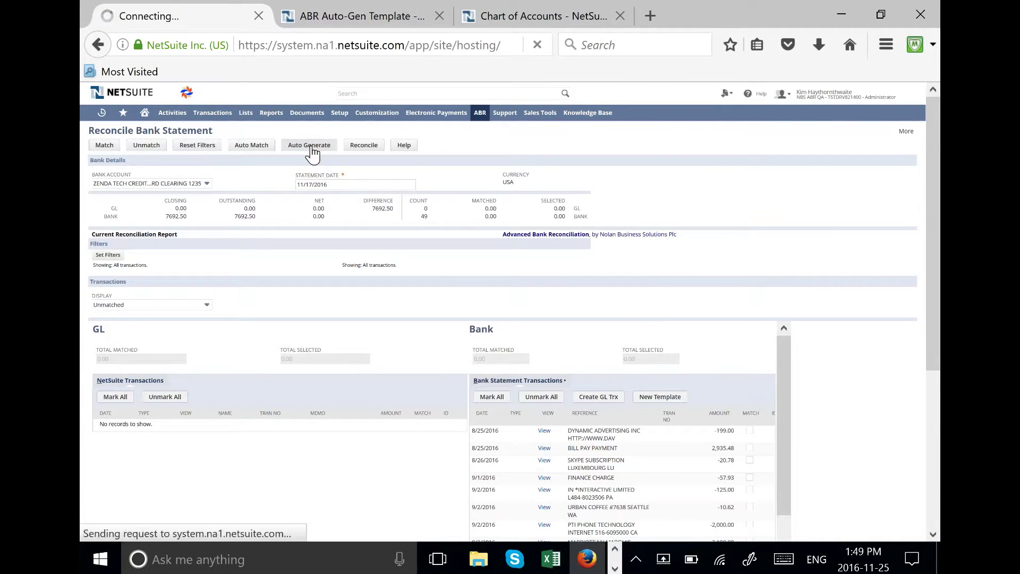
click(105, 147)
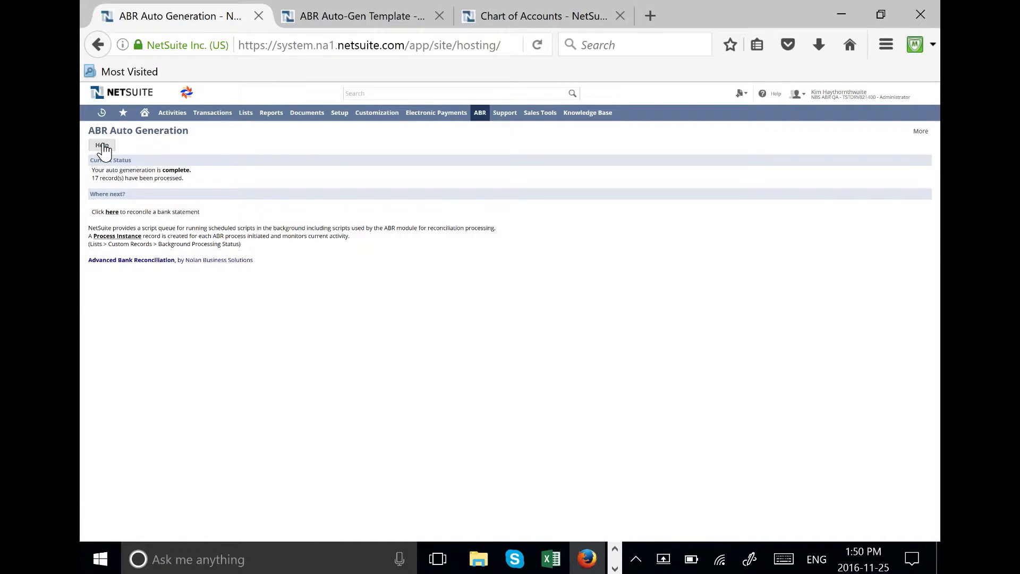
click(112, 211)
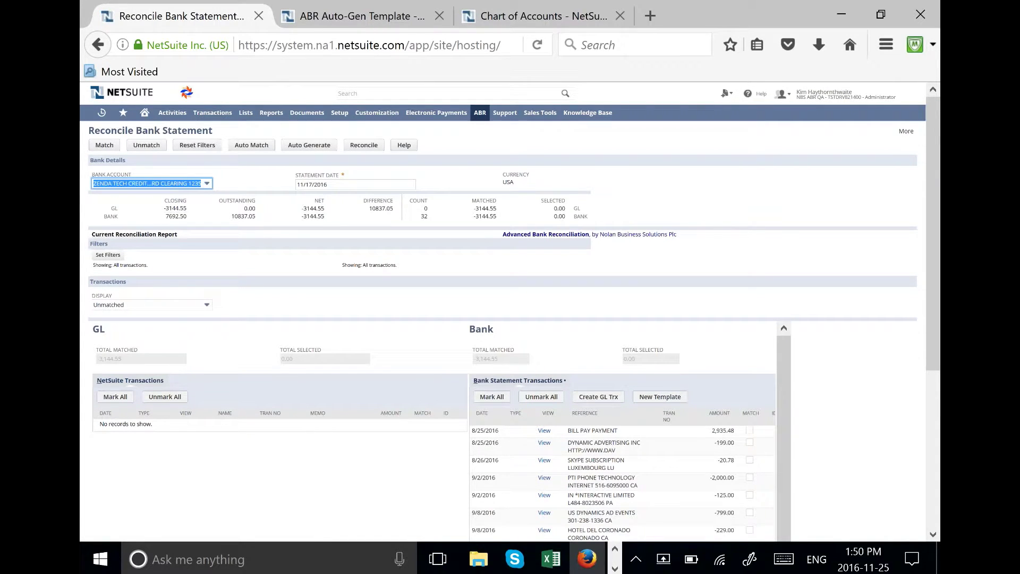
Display only the matched transactions in the reconciliation
click(207, 311)
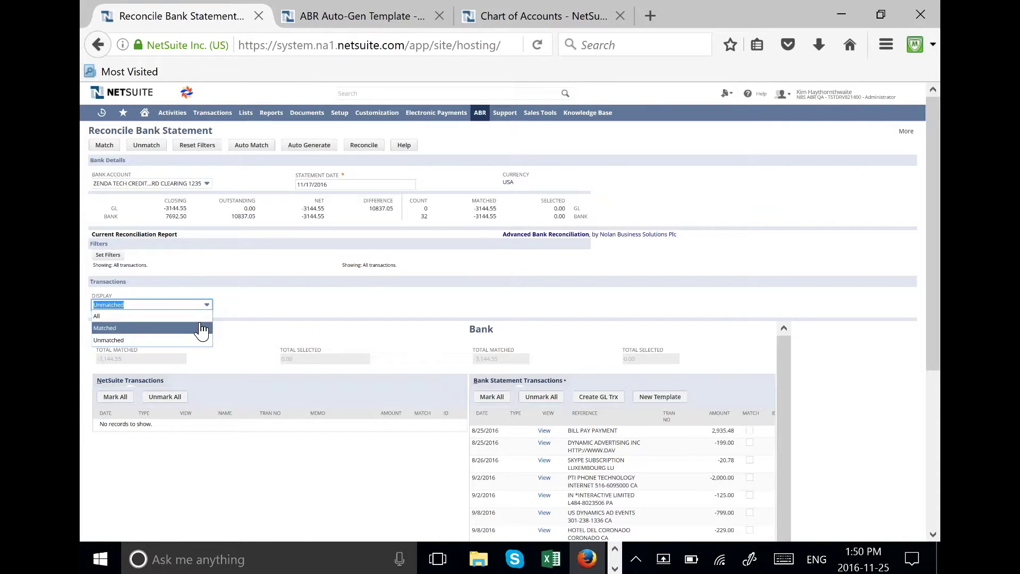
click(201, 328)
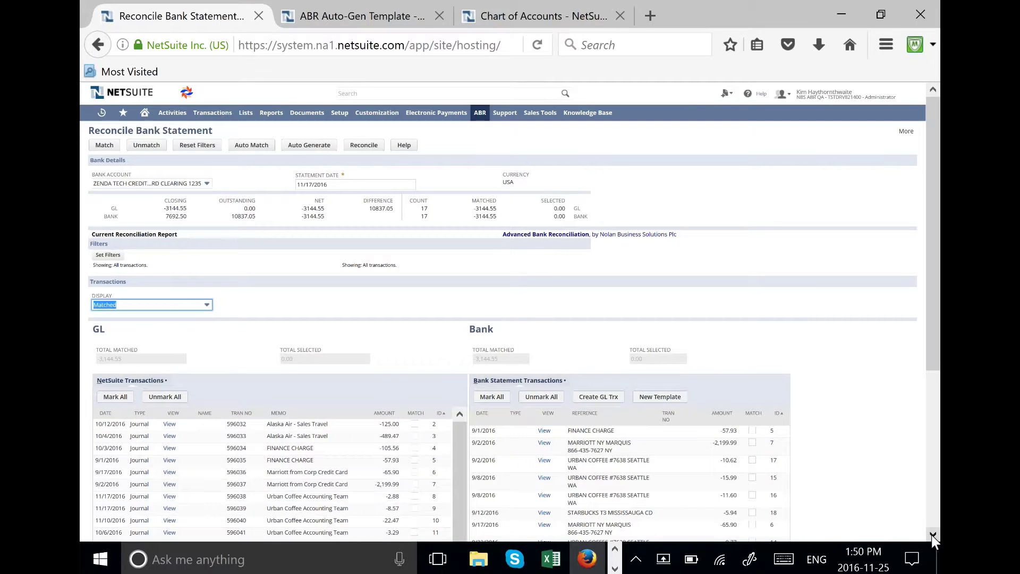
scroll(932, 534, down, 3)
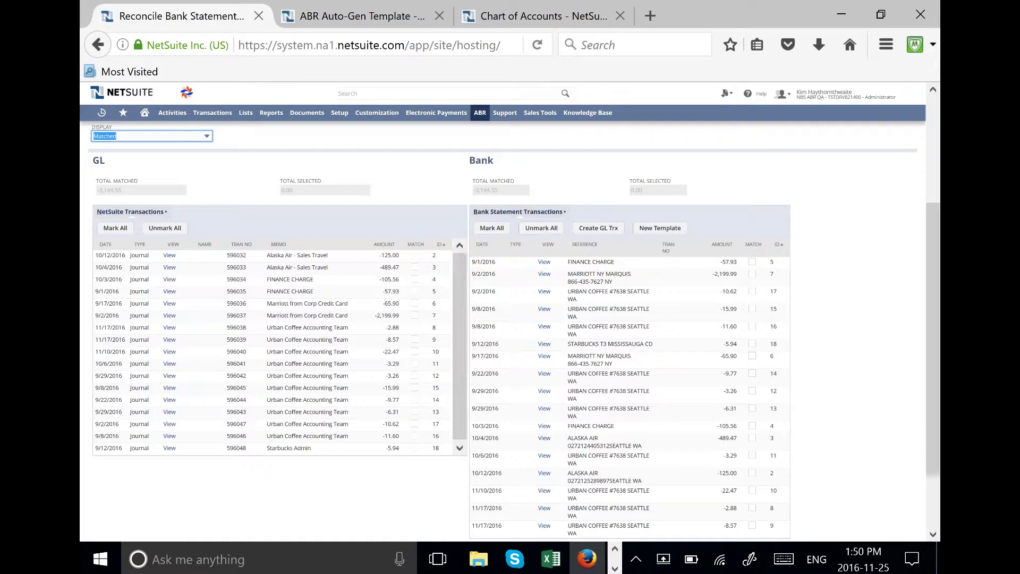
Sort both the GL and bank statement transaction lists by ID ascending
click(441, 245)
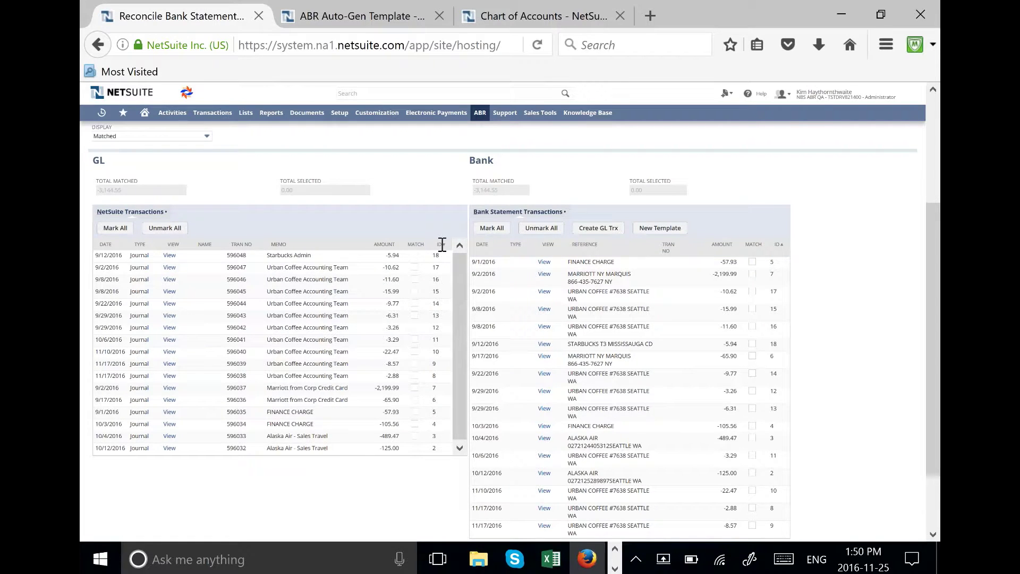
click(441, 244)
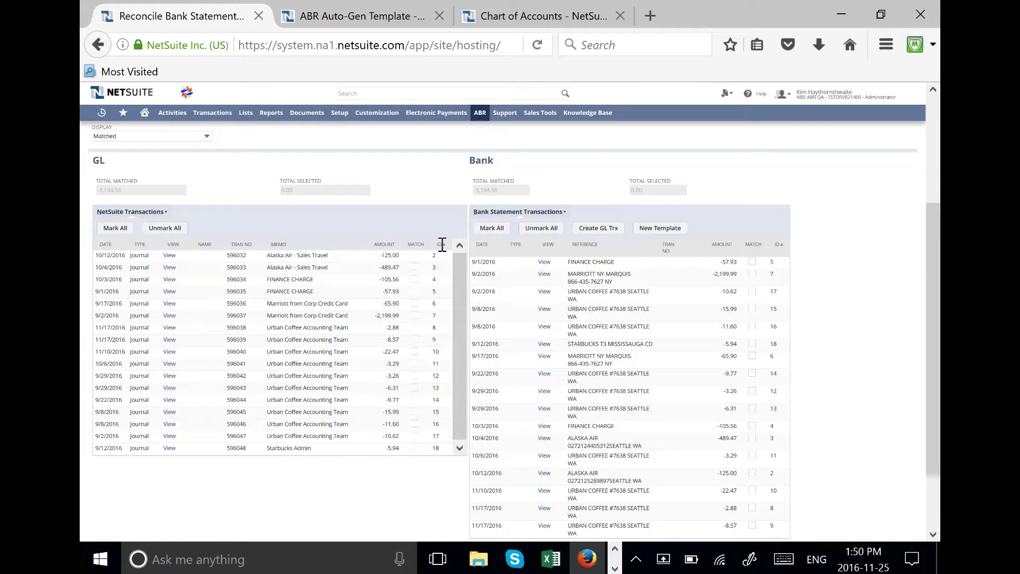
click(779, 244)
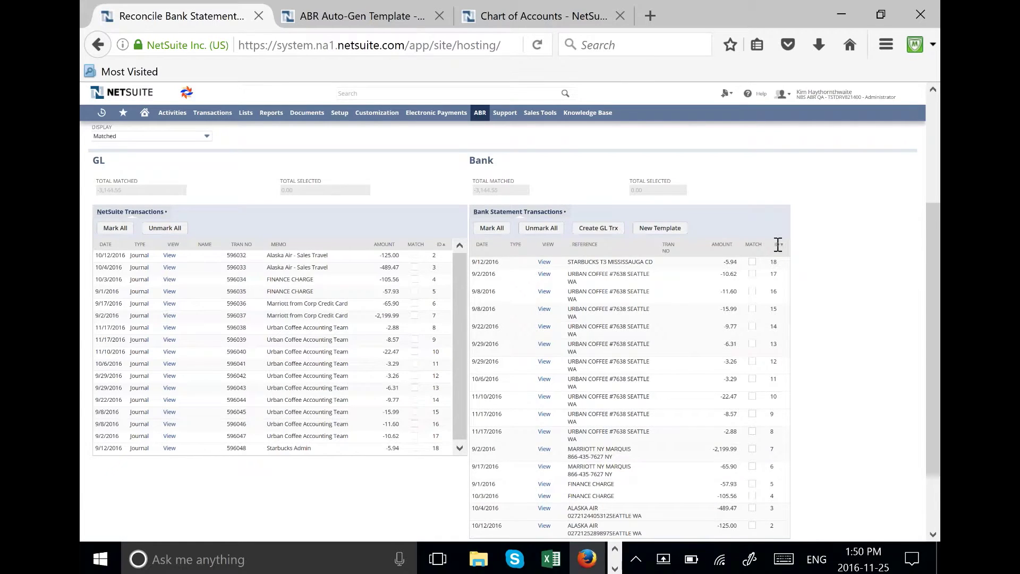
click(779, 244)
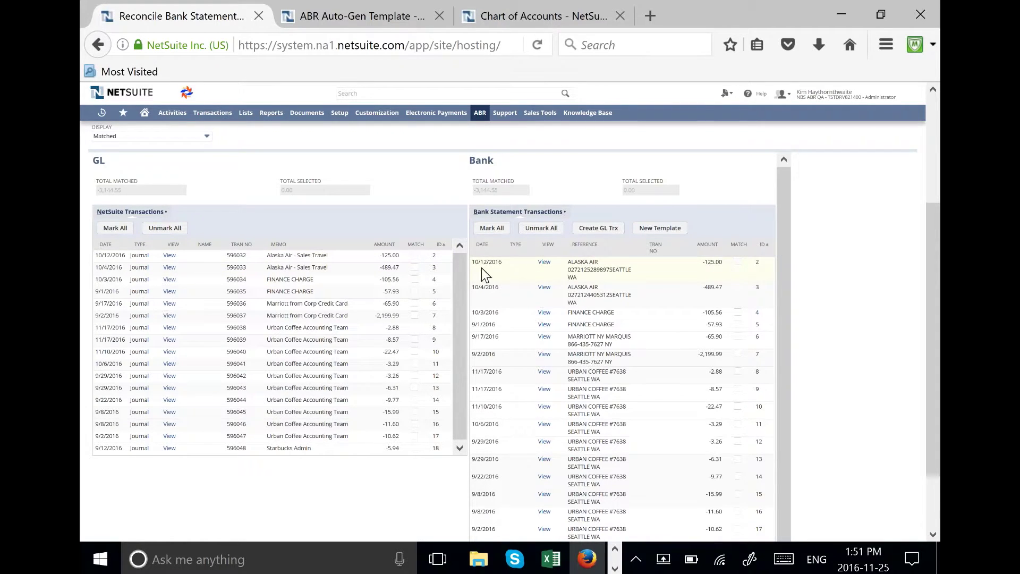
Open journal 596032, charging 125.00 to 6111 Business Travel, then return to the reconciliation
click(169, 256)
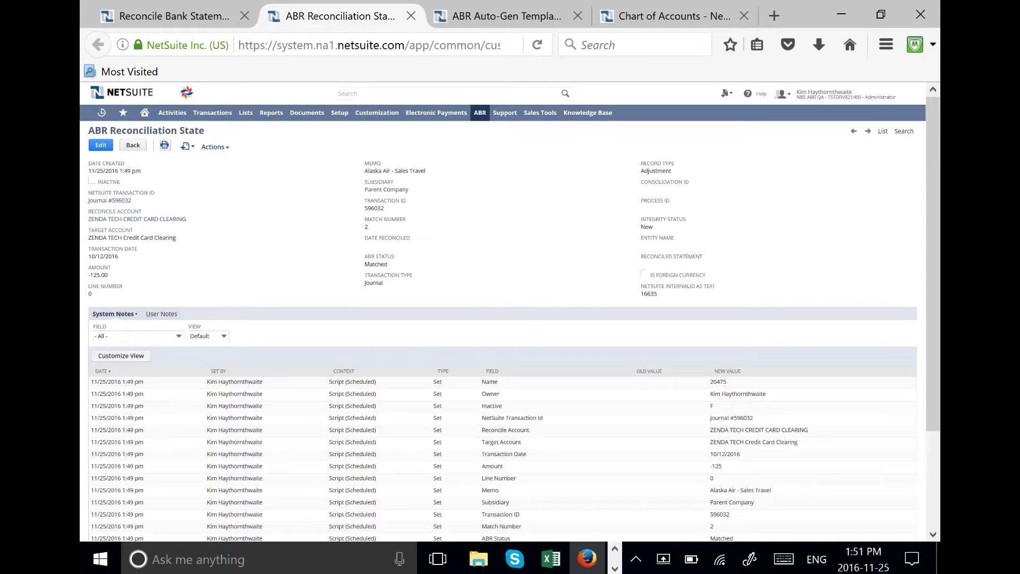
click(112, 202)
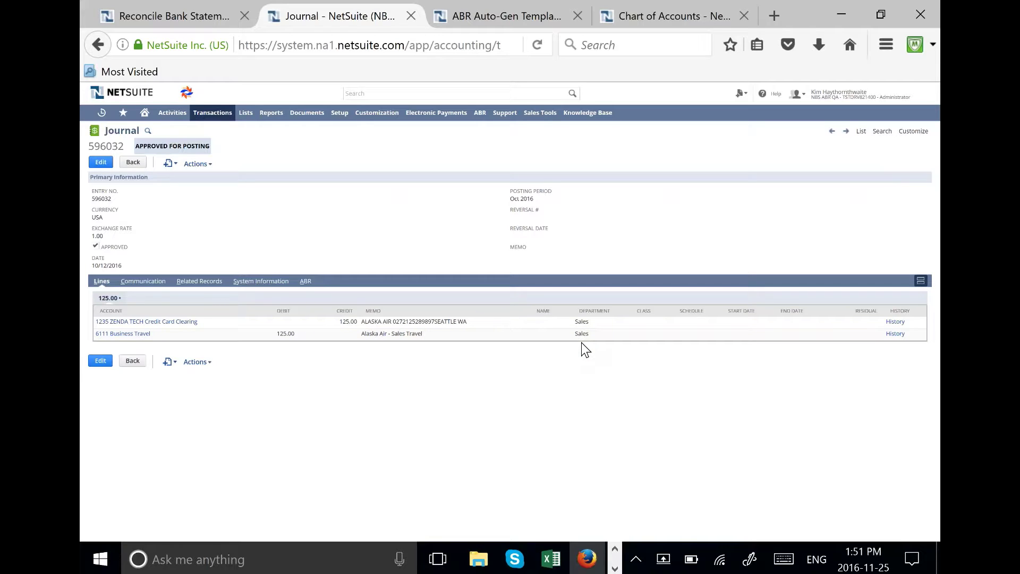
click(163, 19)
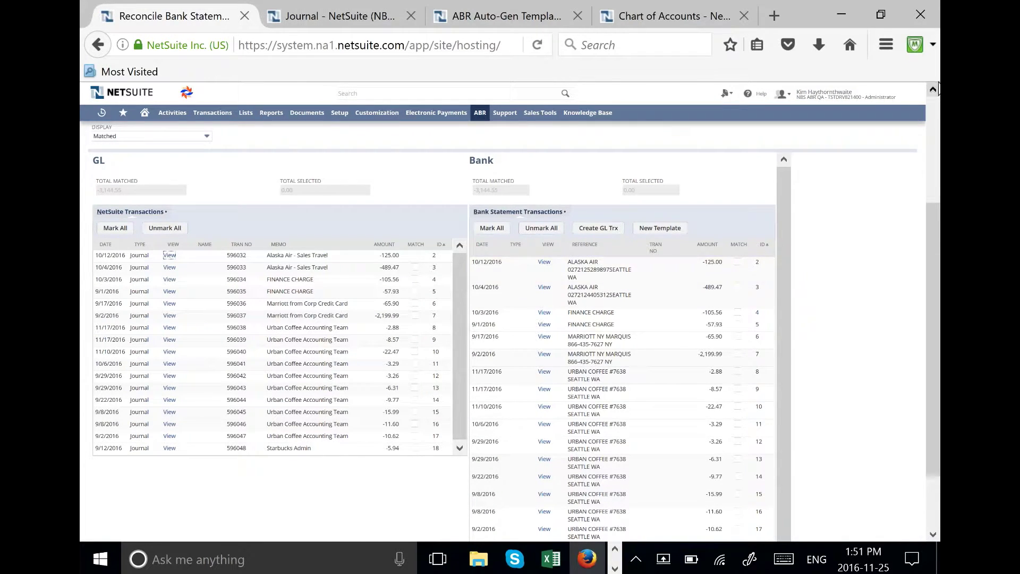
Display only the unmatched transactions in the reconciliation
scroll(232, 274, up, 3)
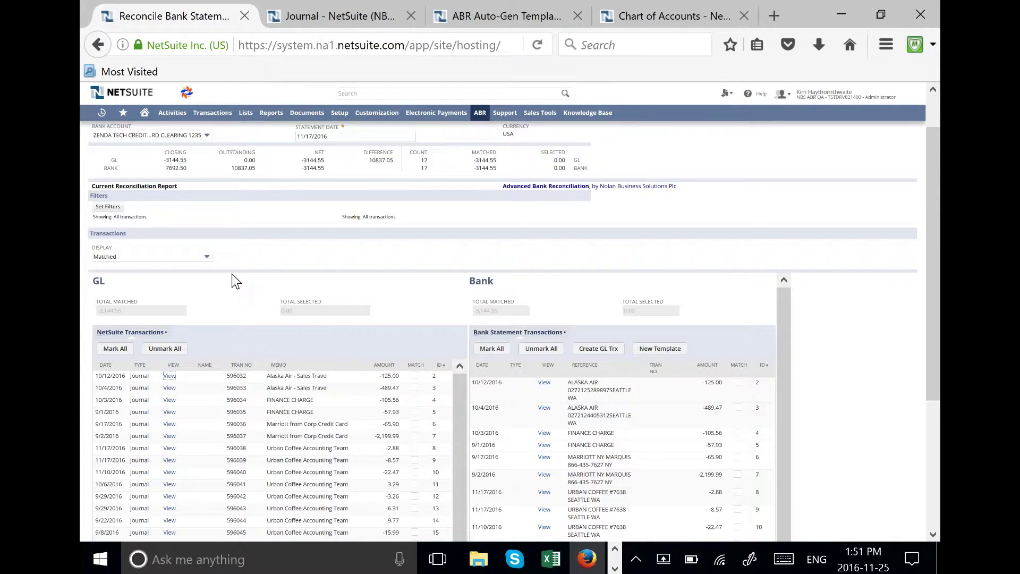
click(206, 258)
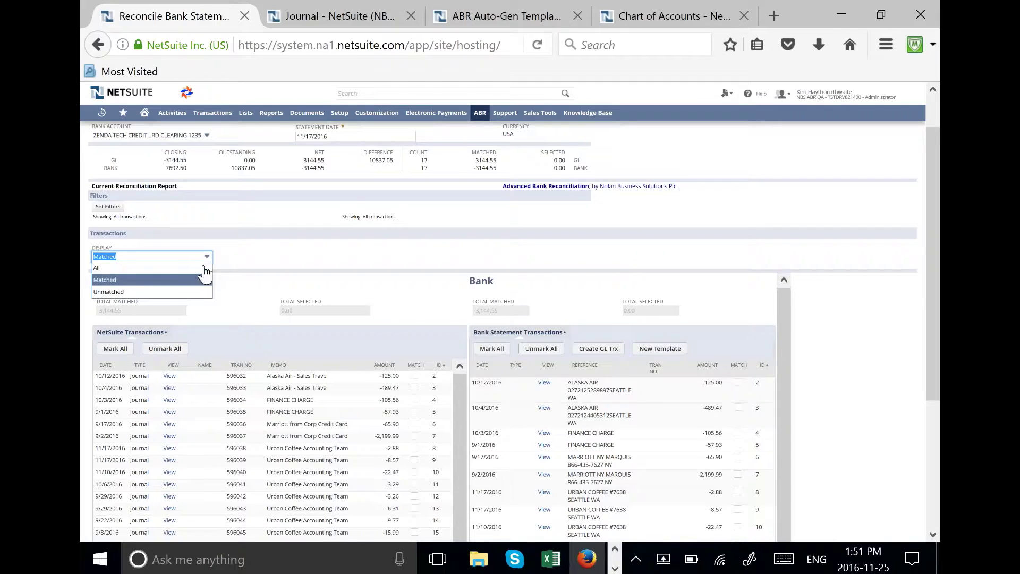
click(201, 293)
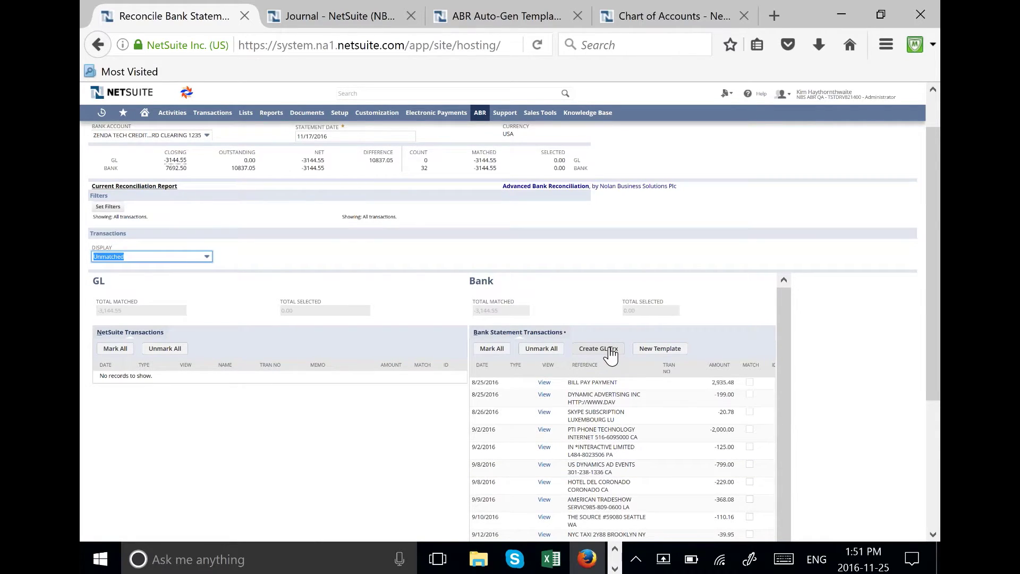
Tick the 9/22/2016 Dropbox -77.90 statement line and start a new template from it
click(933, 534)
scroll(933, 534, down, 6)
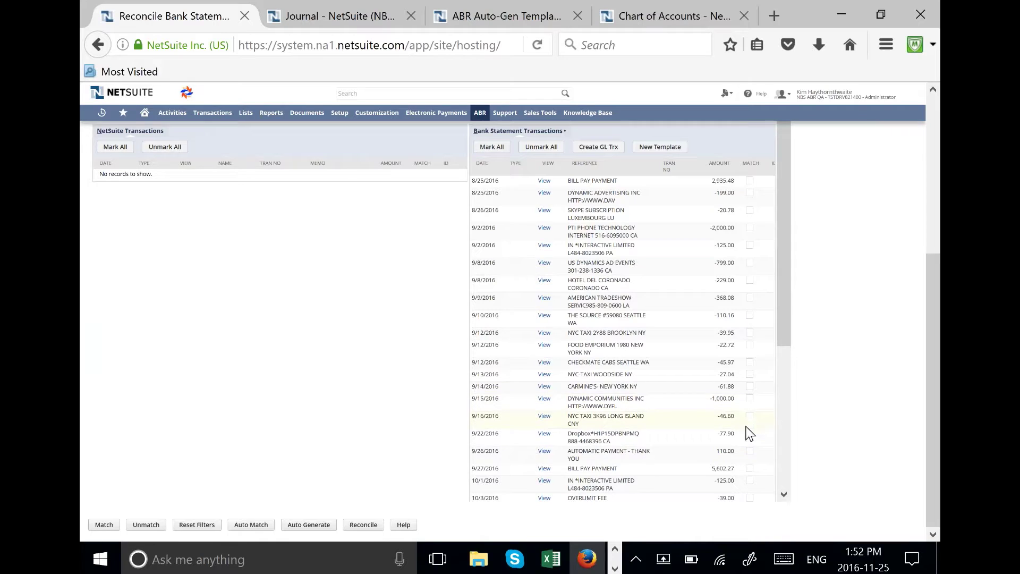
click(750, 433)
click(657, 151)
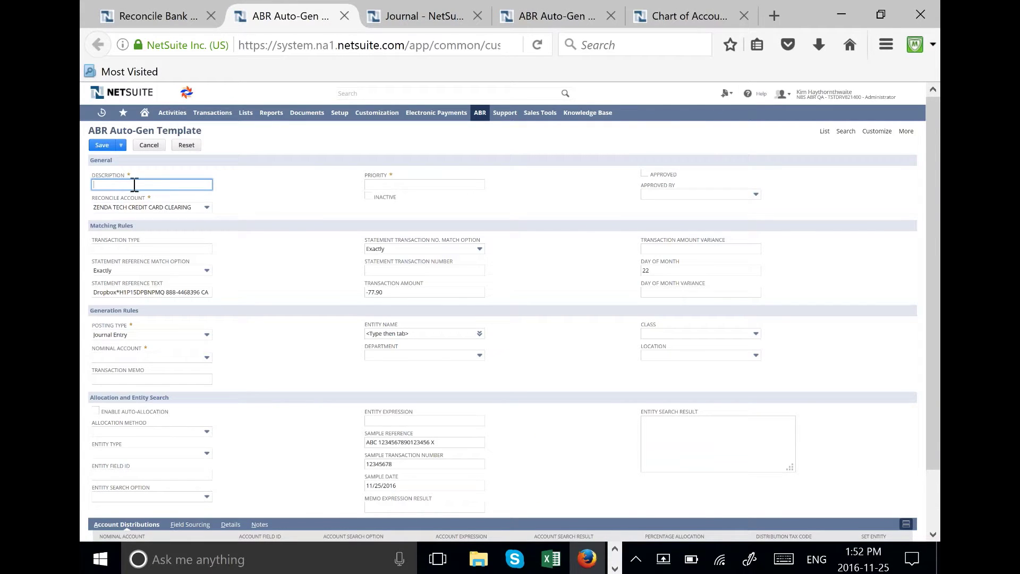
Describe the template as DROPBOX, match references containing 'Dropbox', and allow a 5-day variance
text(DROPBOX)
click(207, 270)
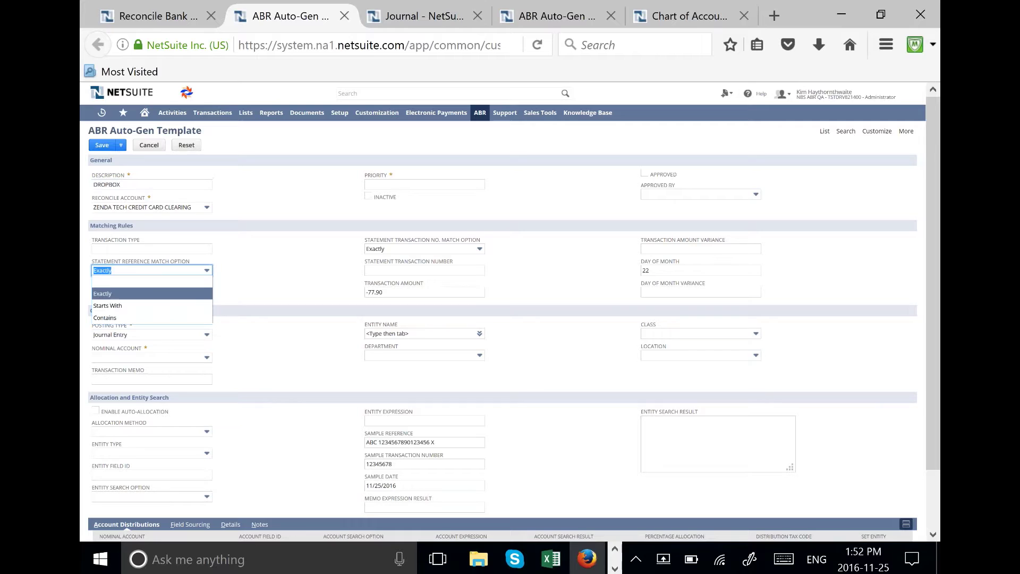
click(192, 318)
click(201, 291)
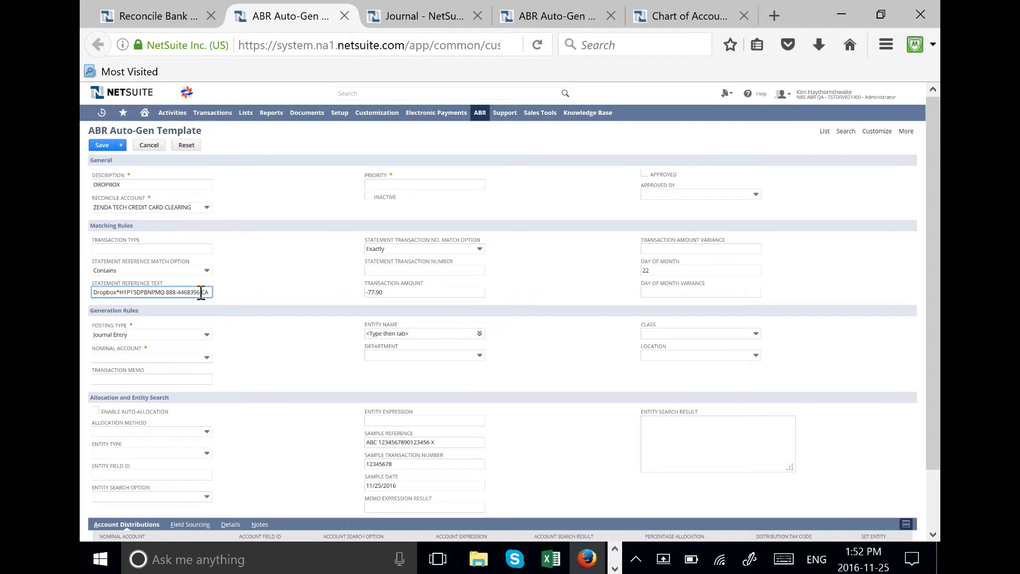
key(BackSpace)
key(BackSpace)
key(BackSpace)
key(BackSpace)
key(BackSpace)
key(BackSpace)
key(BackSpace)
key(BackSpace)
key(BackSpace)
key(BackSpace)
key(BackSpace)
key(BackSpace)
key(BackSpace)
key(BackSpace)
key(BackSpace)
key(BackSpace)
key(BackSpace)
key(BackSpace)
key(BackSpace)
key(BackSpace)
click(659, 293)
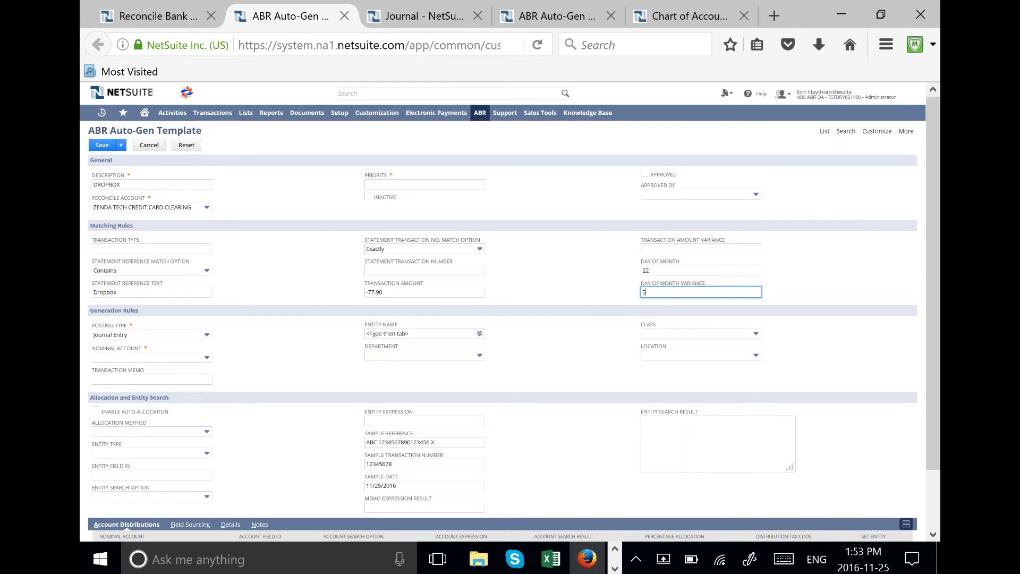
key(ctrl+shift+Tab)
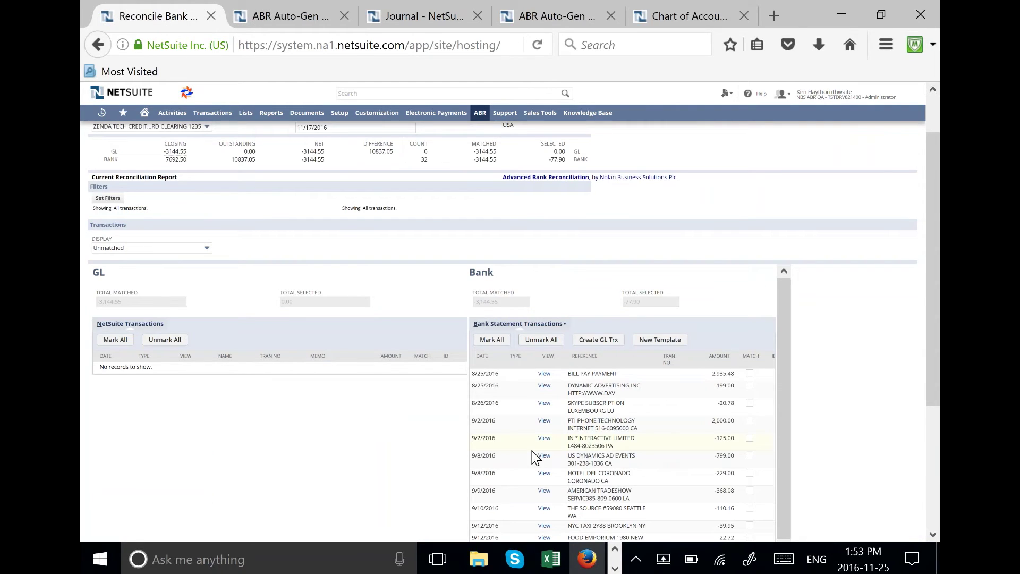
click(934, 90)
click(933, 90)
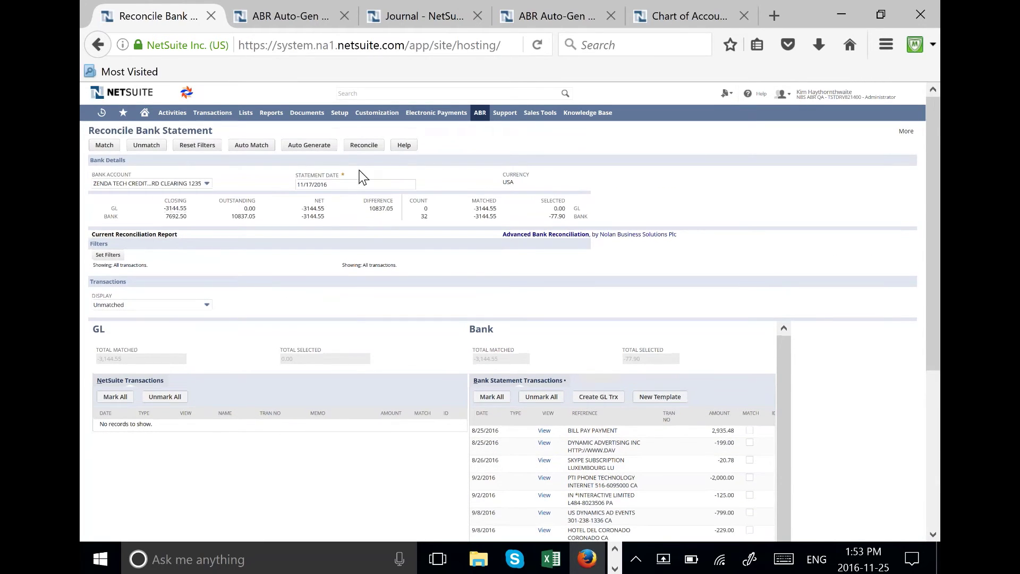